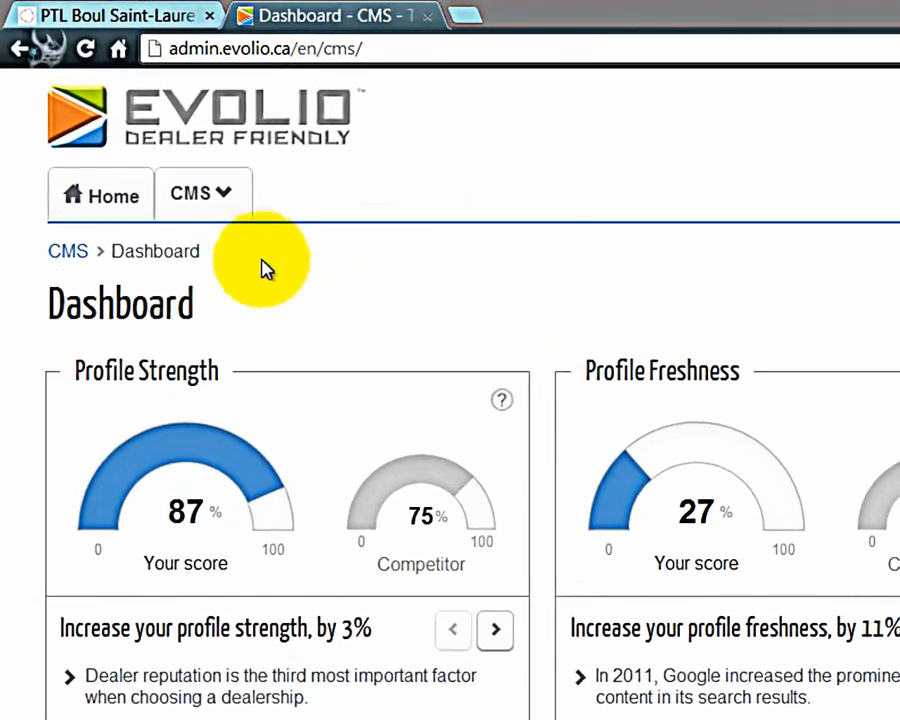
# Step: Open the Business Hours page of the CMS
pyautogui.click(190, 172)
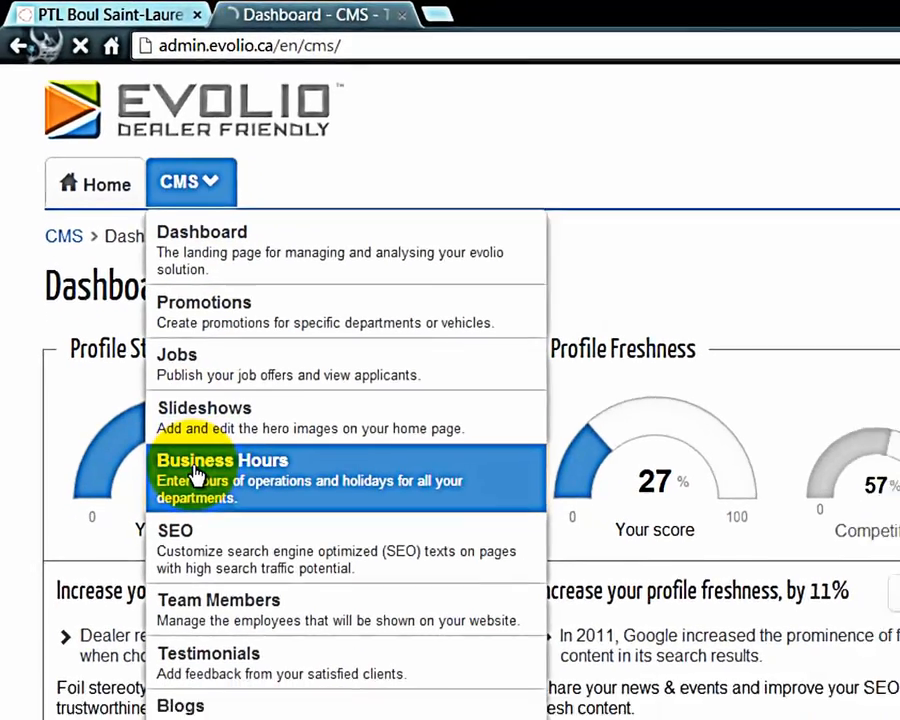
pyautogui.click(212, 497)
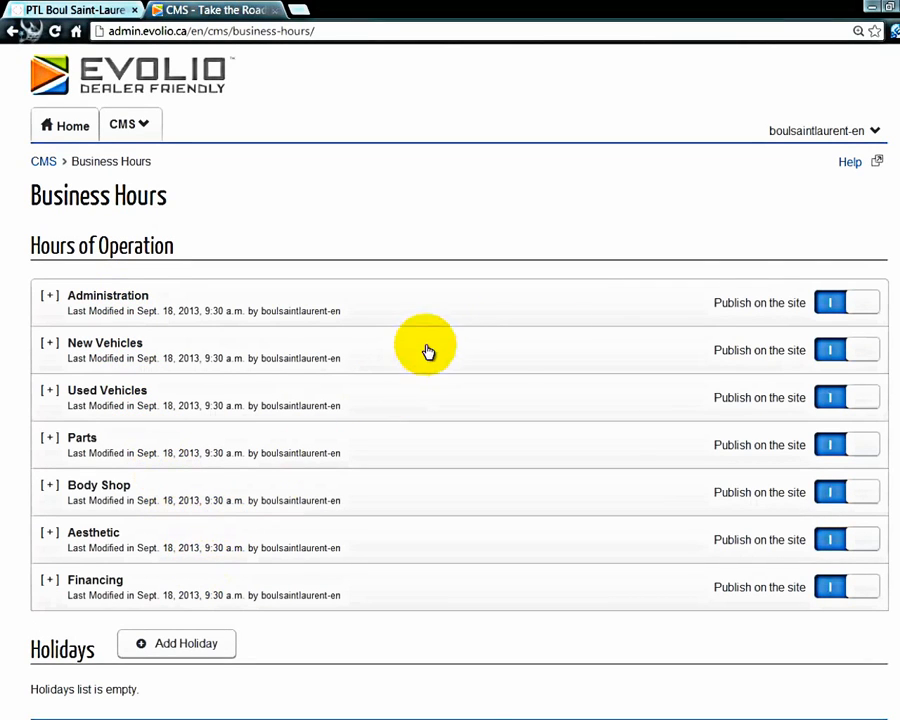
# Step: Unpublish the Administration and New Vehicles hours, publish both departments again, and dismiss the notifications
pyautogui.click(855, 305)
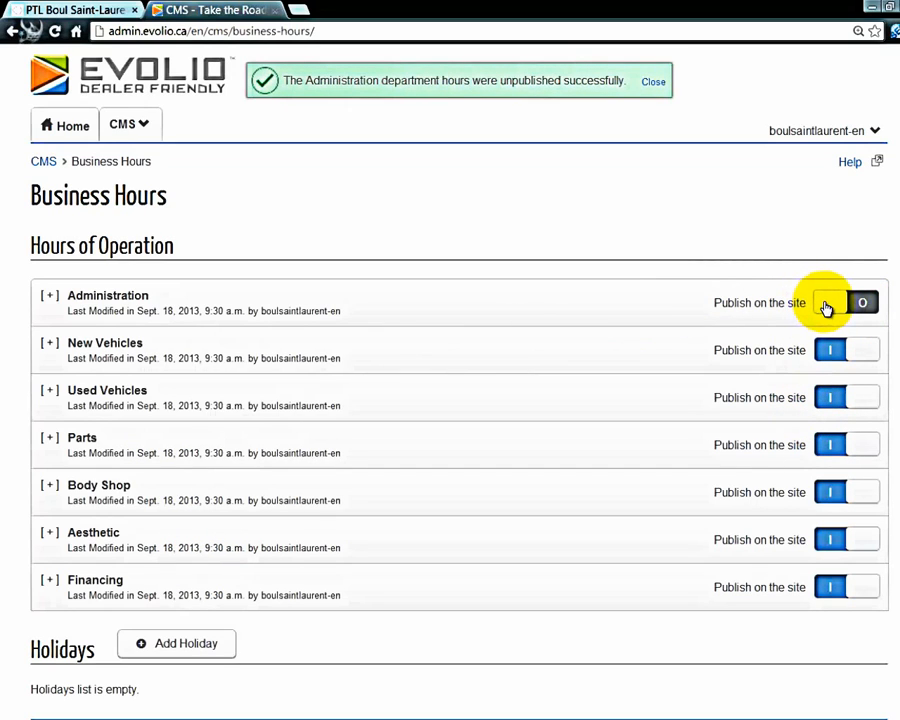
pyautogui.click(855, 352)
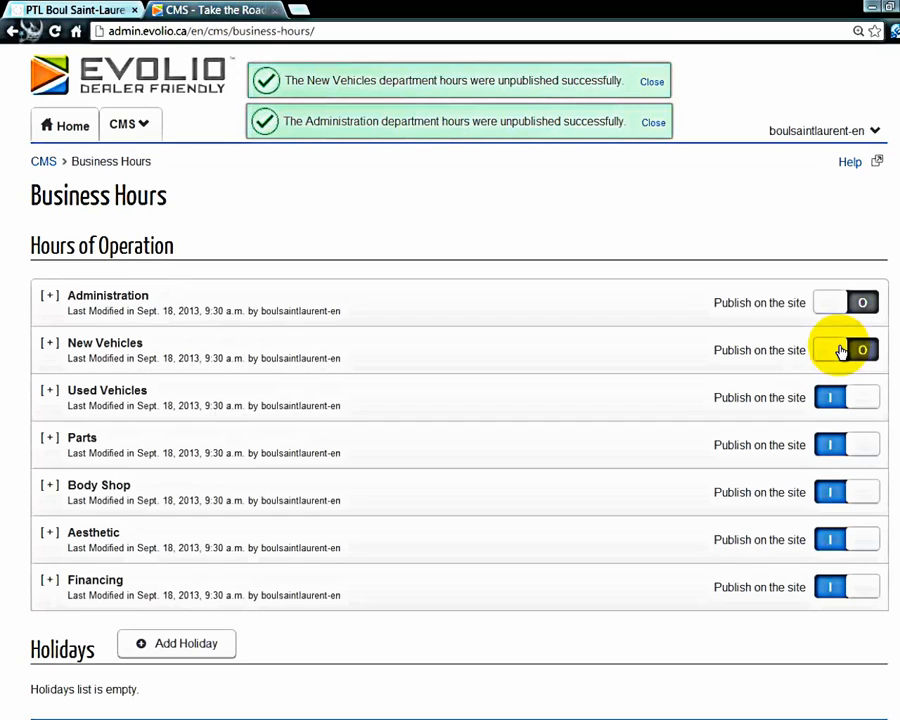
pyautogui.click(843, 350)
pyautogui.click(843, 305)
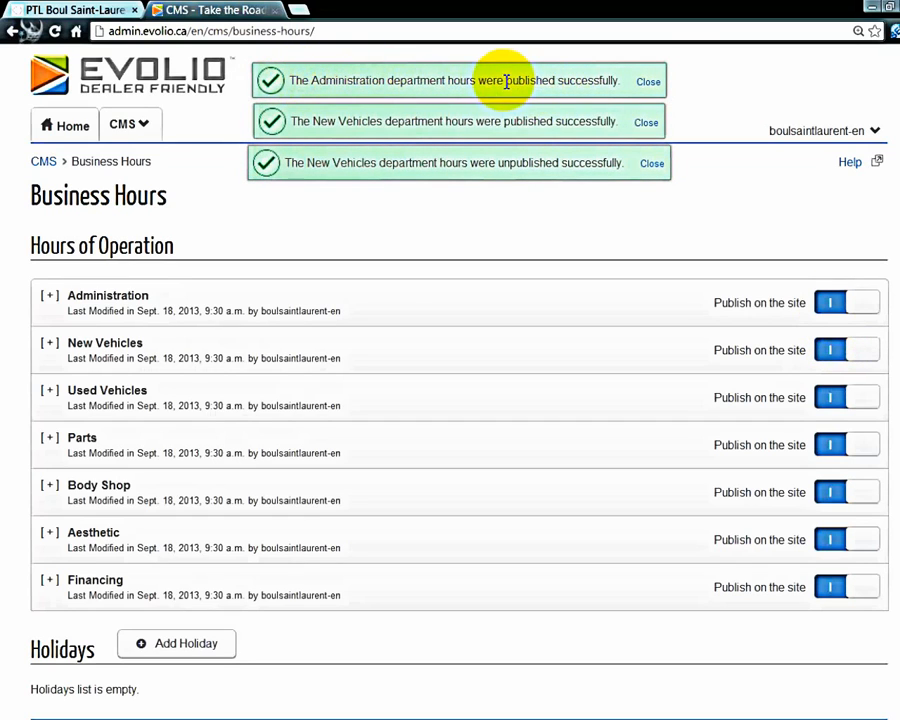
pyautogui.click(647, 82)
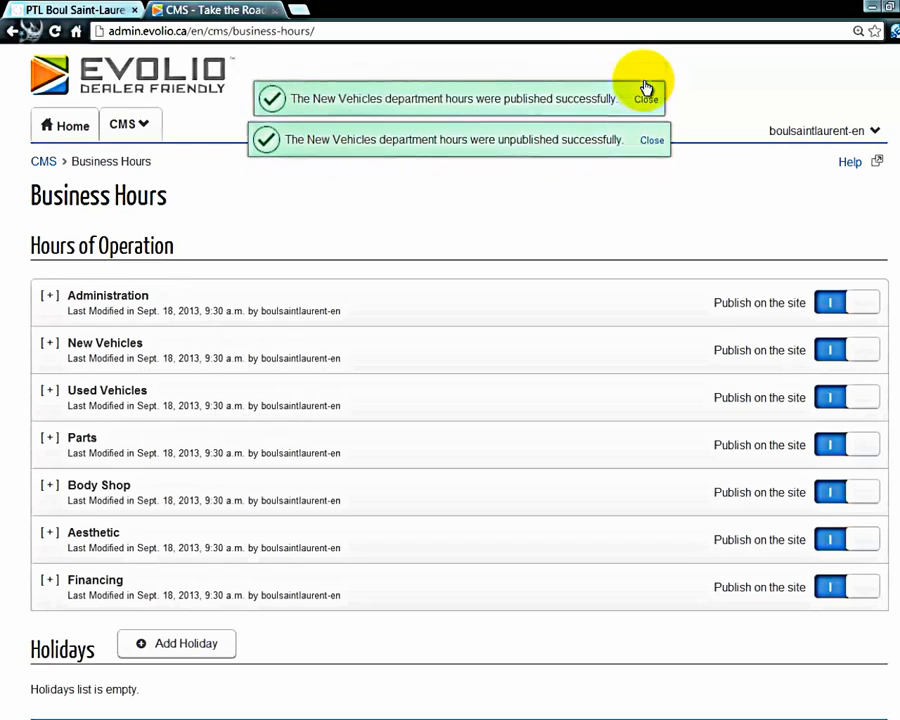
pyautogui.click(646, 92)
pyautogui.click(644, 84)
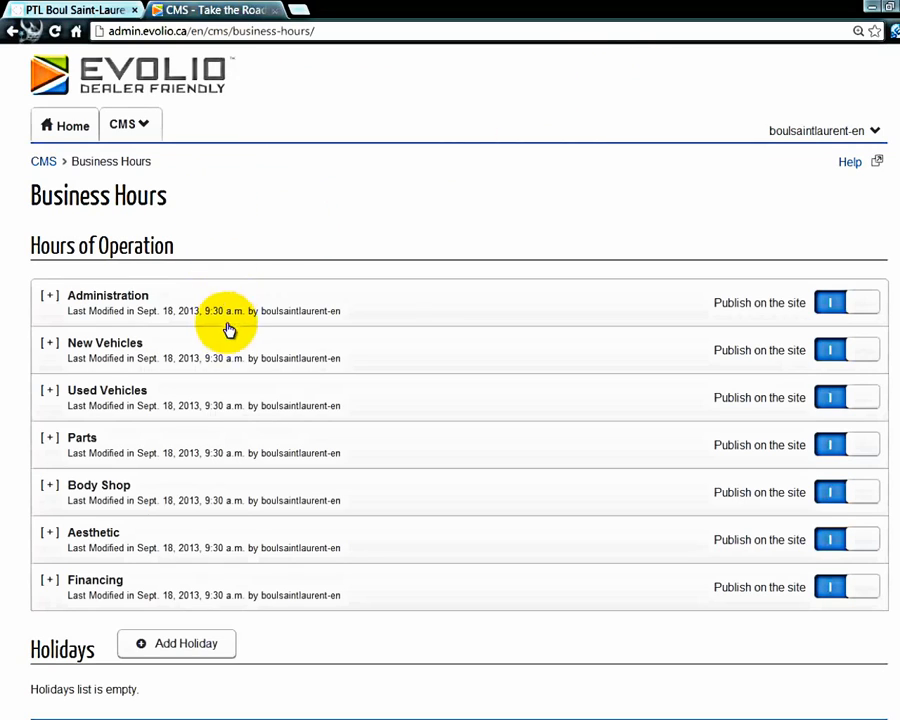
# Step: Set the New Vehicles department's Monday closing time to 09:00 PM and apply Monday's hours to all days
pyautogui.click(50, 346)
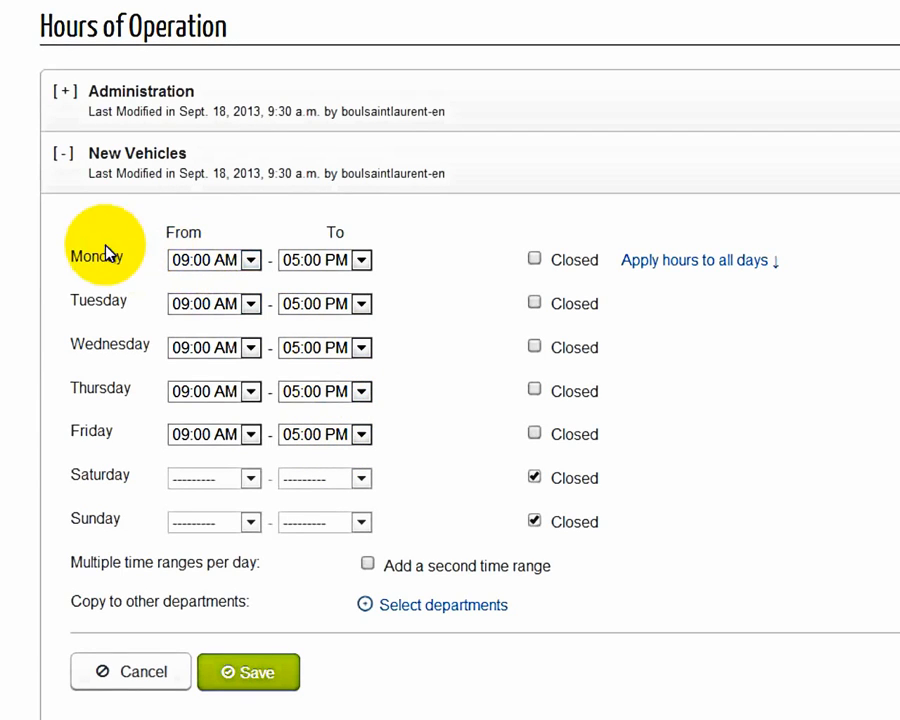
pyautogui.click(310, 262)
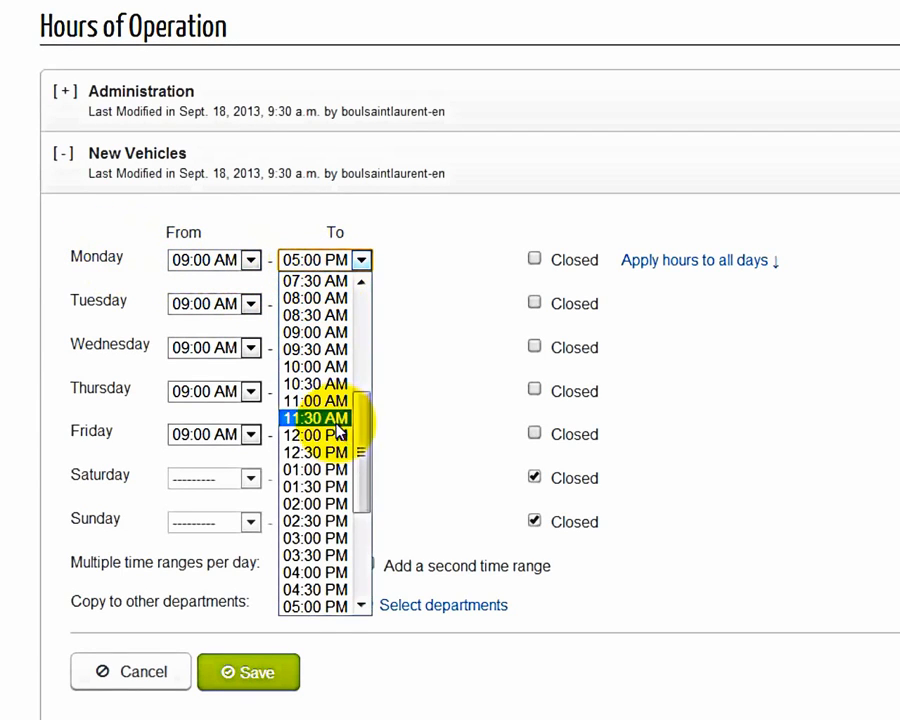
pyautogui.scroll(-4, 358, 577)
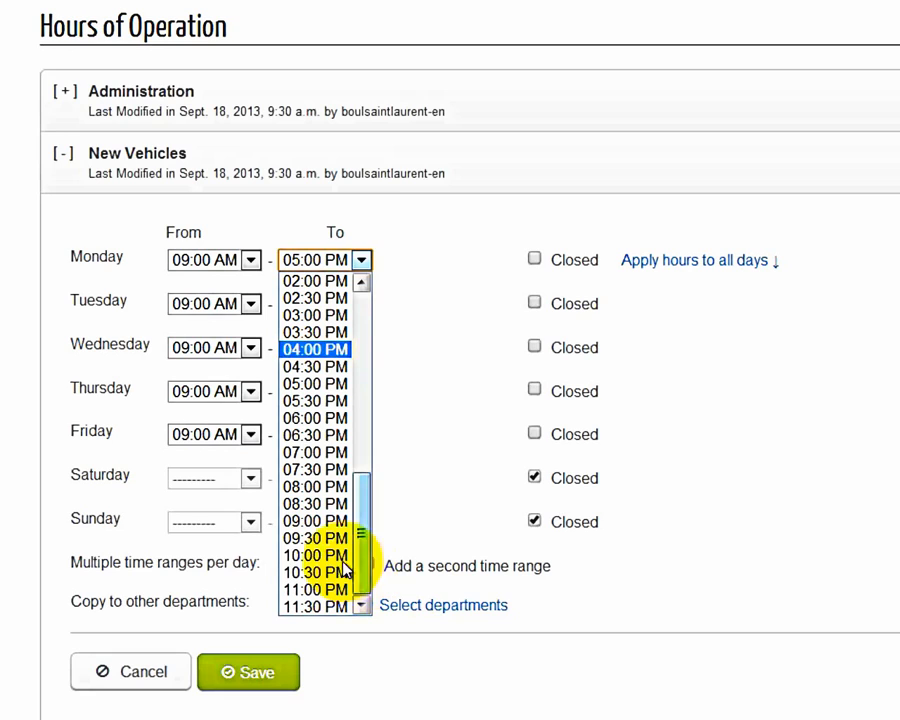
pyautogui.click(314, 519)
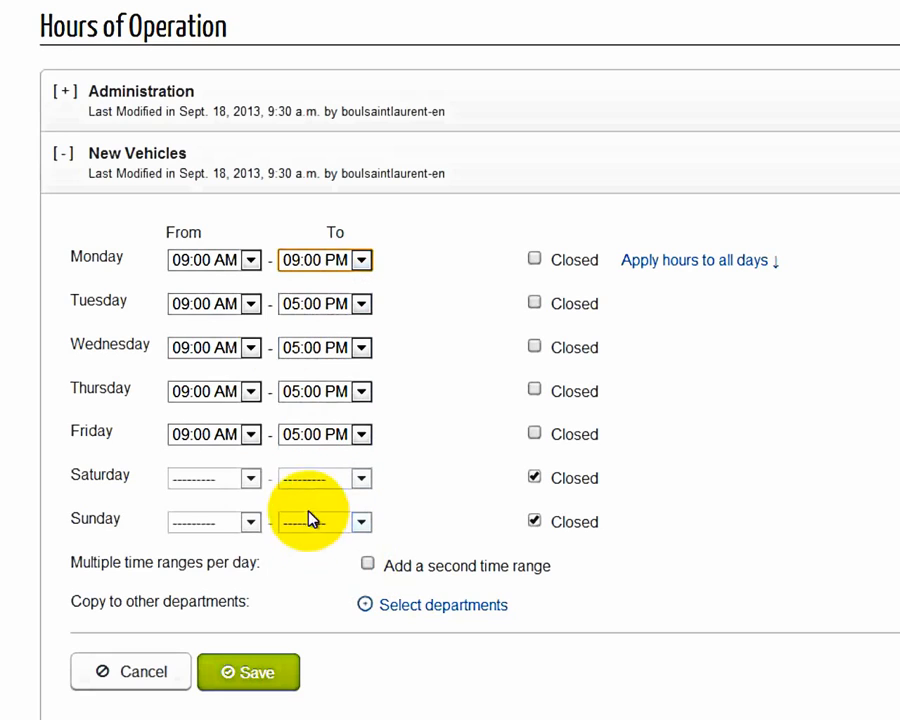
pyautogui.click(688, 264)
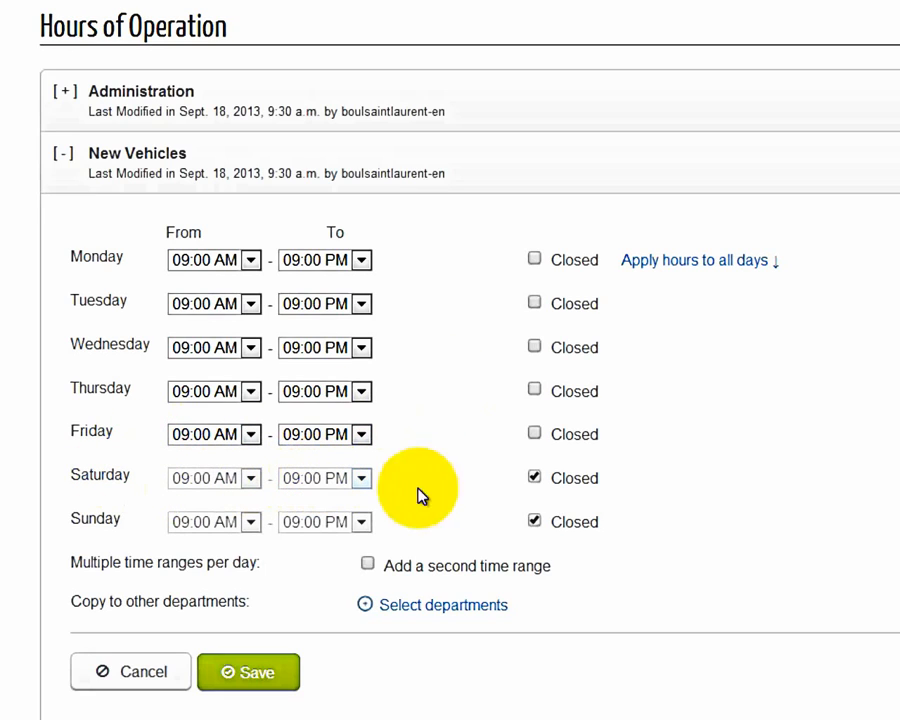
# Step: Remove the Closed mark from Saturday for New Vehicles and set Friday's closing time to 06:00 PM
pyautogui.click(535, 478)
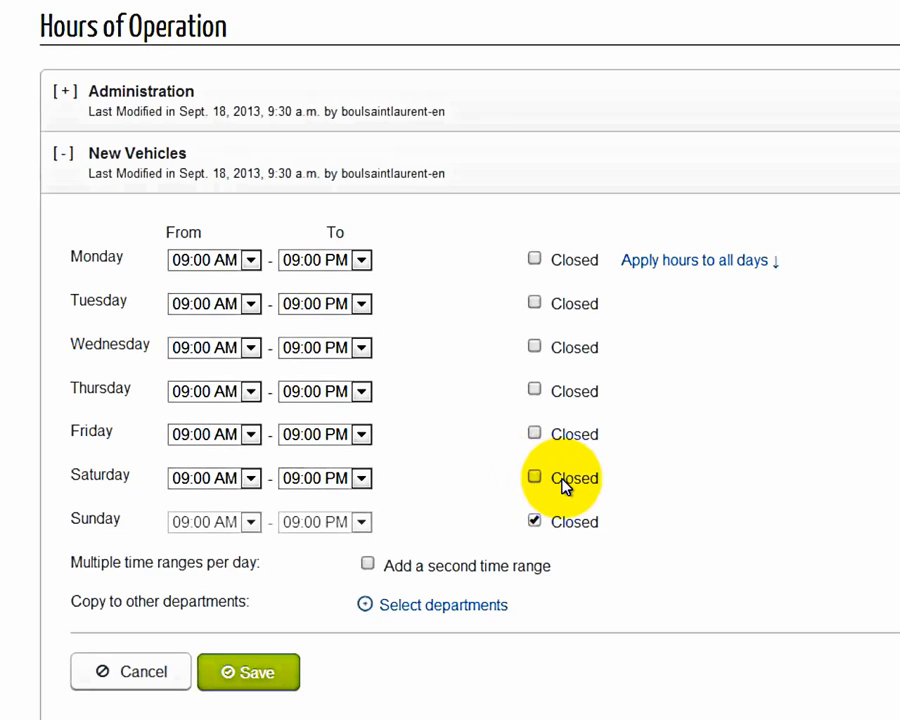
pyautogui.click(535, 478)
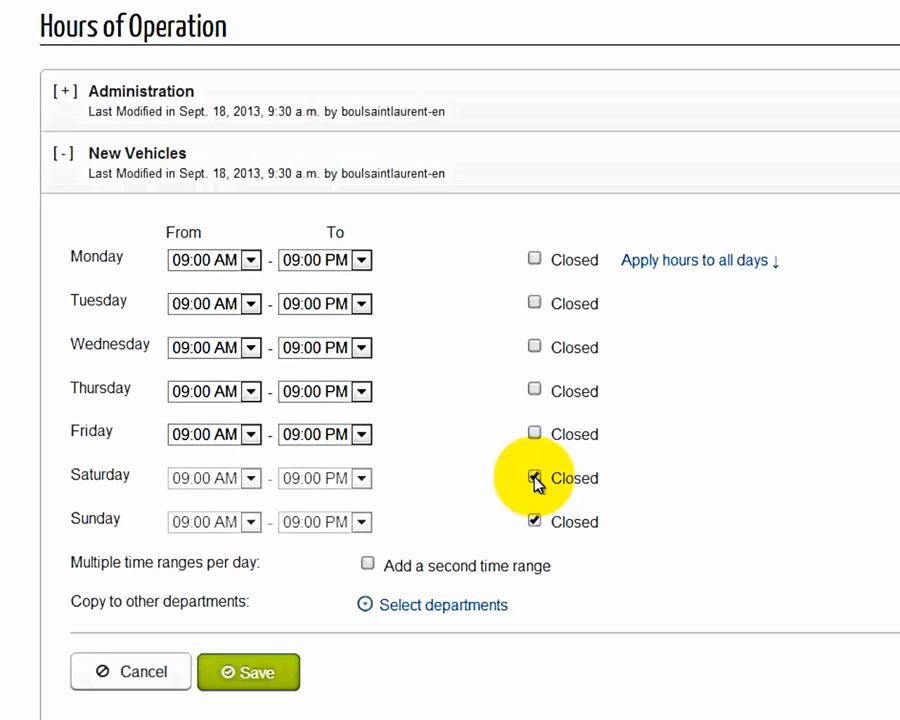
pyautogui.click(535, 478)
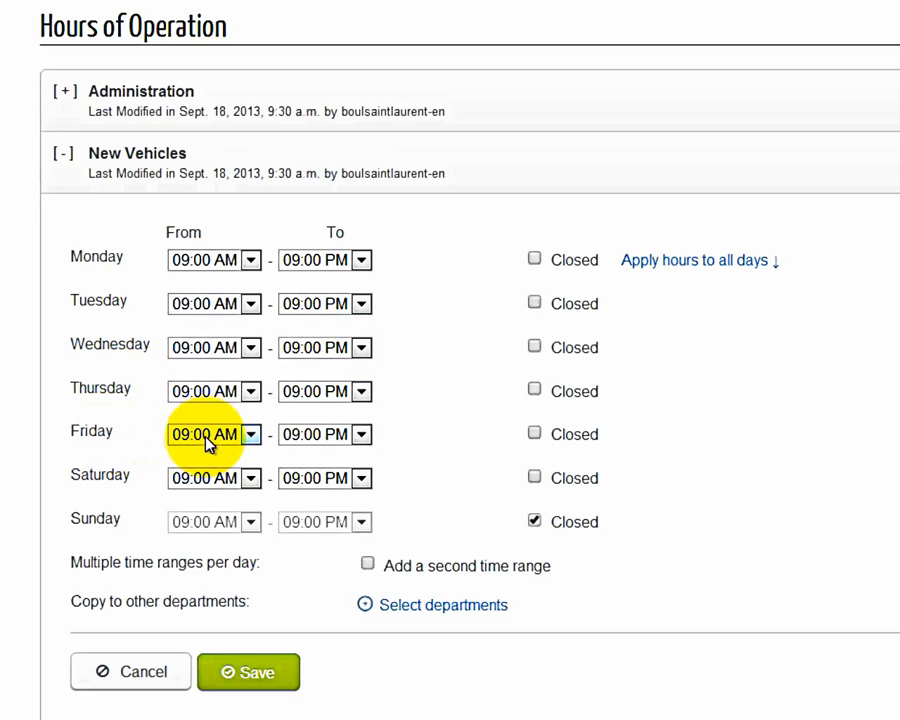
pyautogui.click(315, 440)
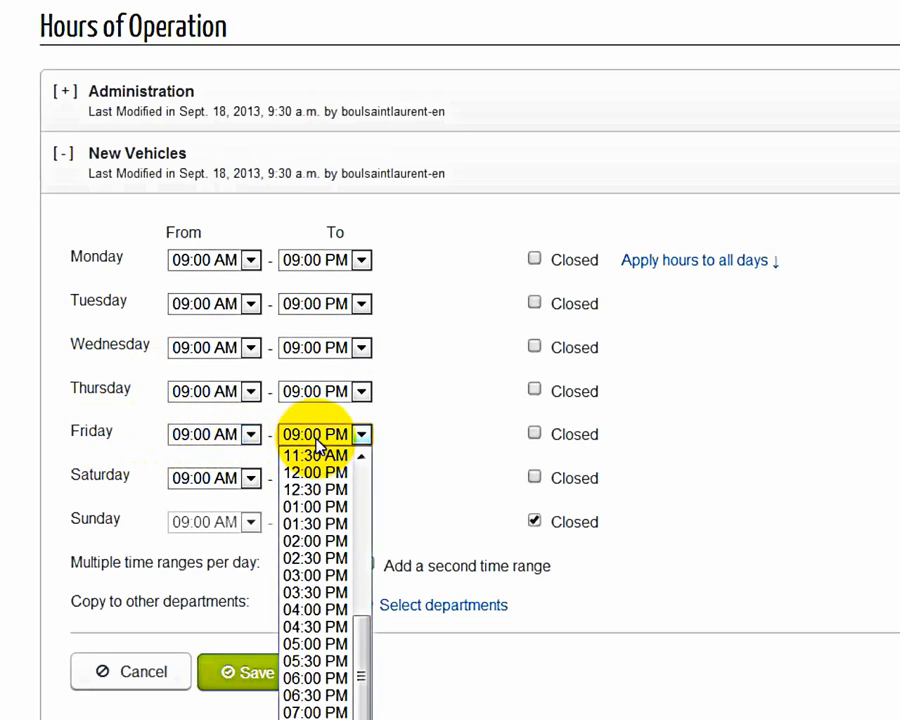
pyautogui.click(318, 678)
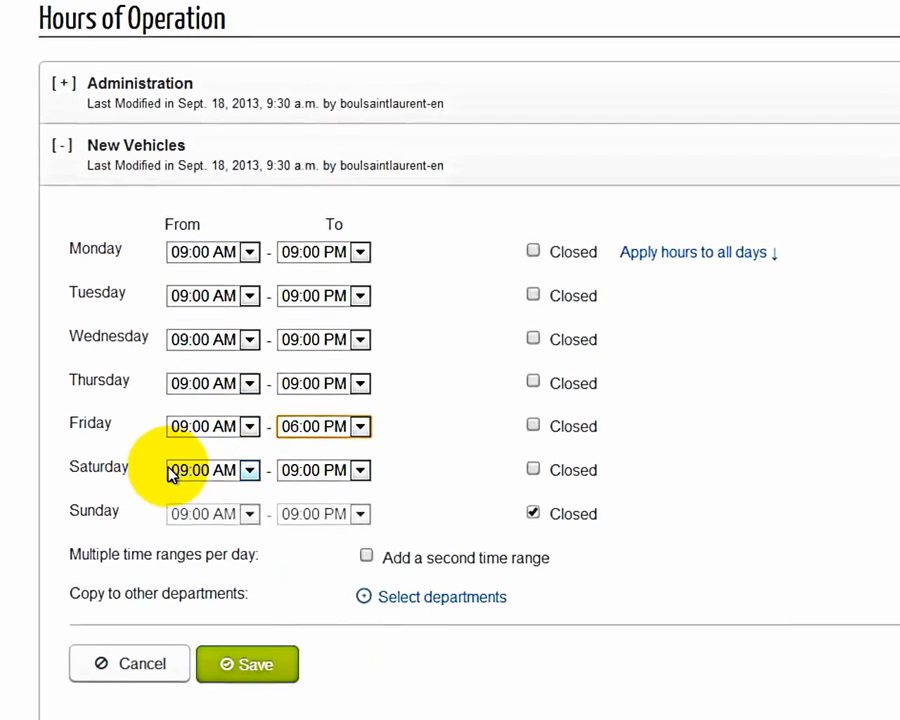
# Step: Set the New Vehicles department's Saturday hours to 10:00 AM to 03:00 PM
pyautogui.click(202, 480)
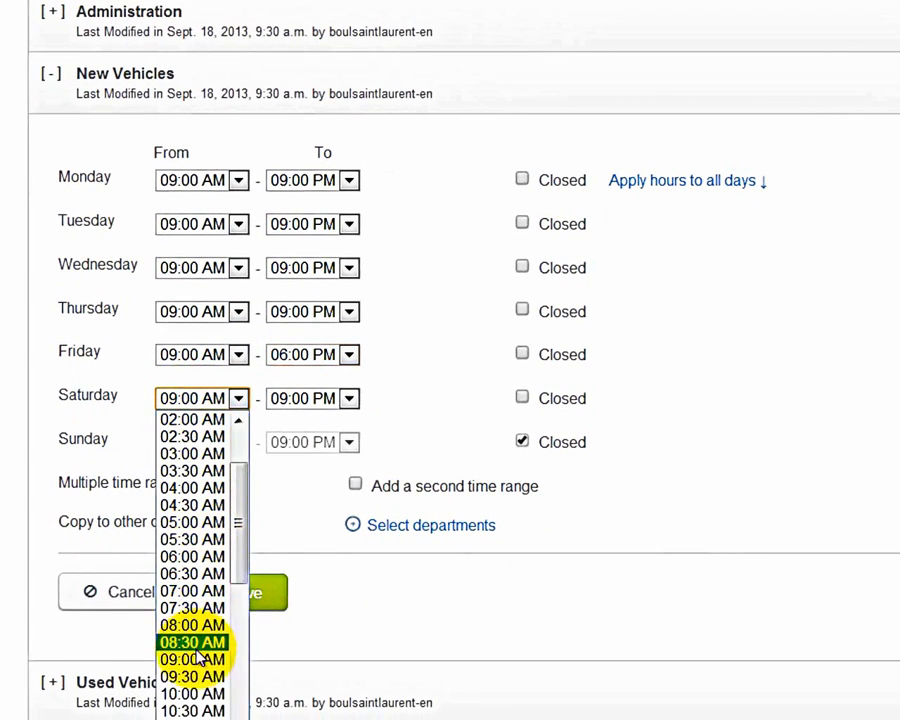
pyautogui.click(200, 693)
pyautogui.click(340, 400)
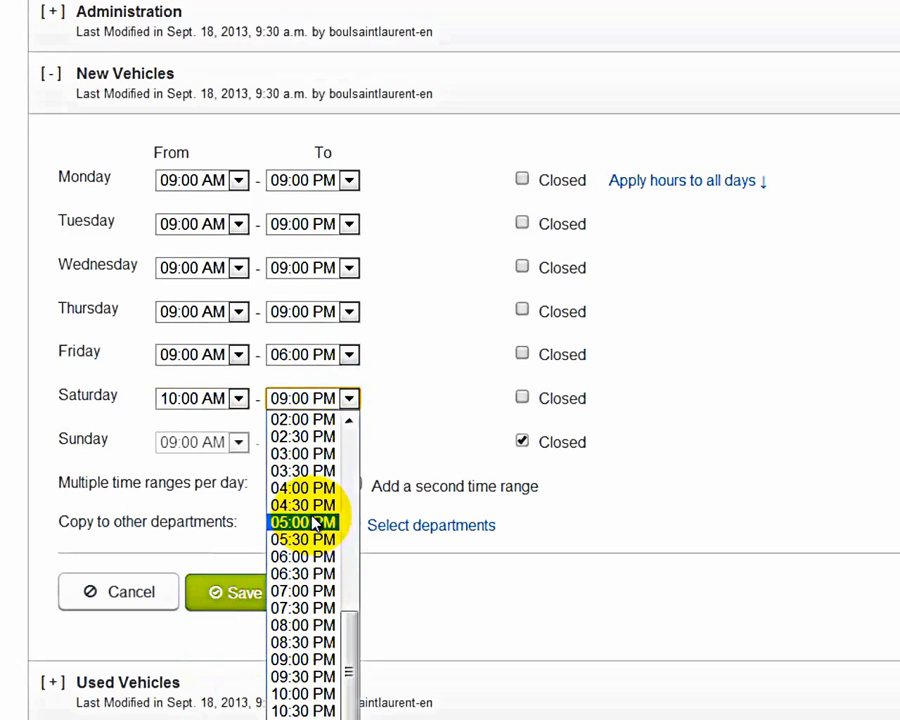
pyautogui.click(320, 453)
pyautogui.click(468, 335)
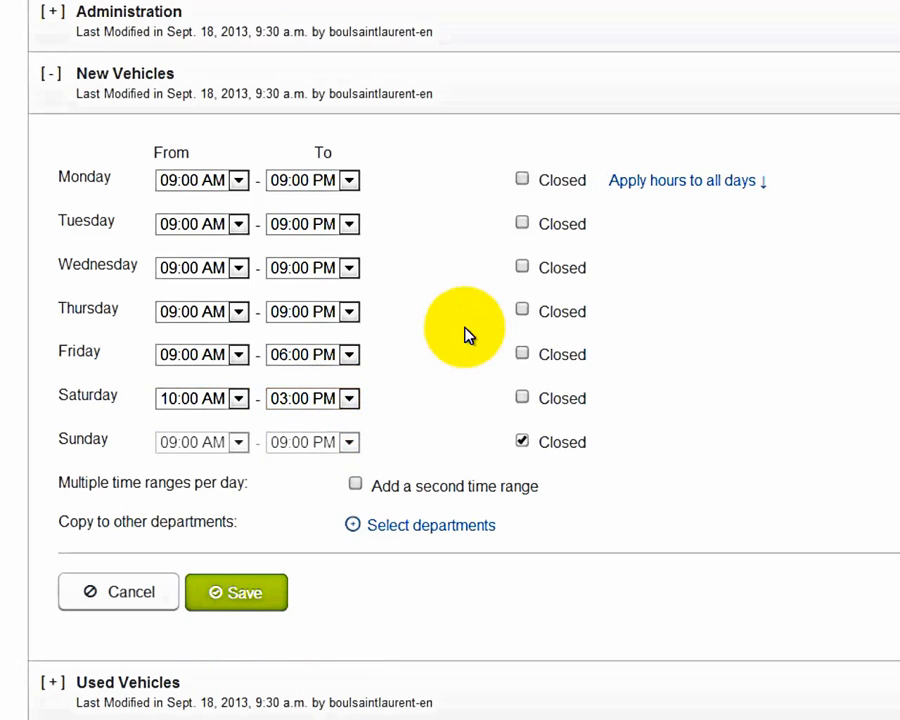
# Step: Try a second time range per day for New Vehicles and remove it again
pyautogui.scroll(-3, 468, 335)
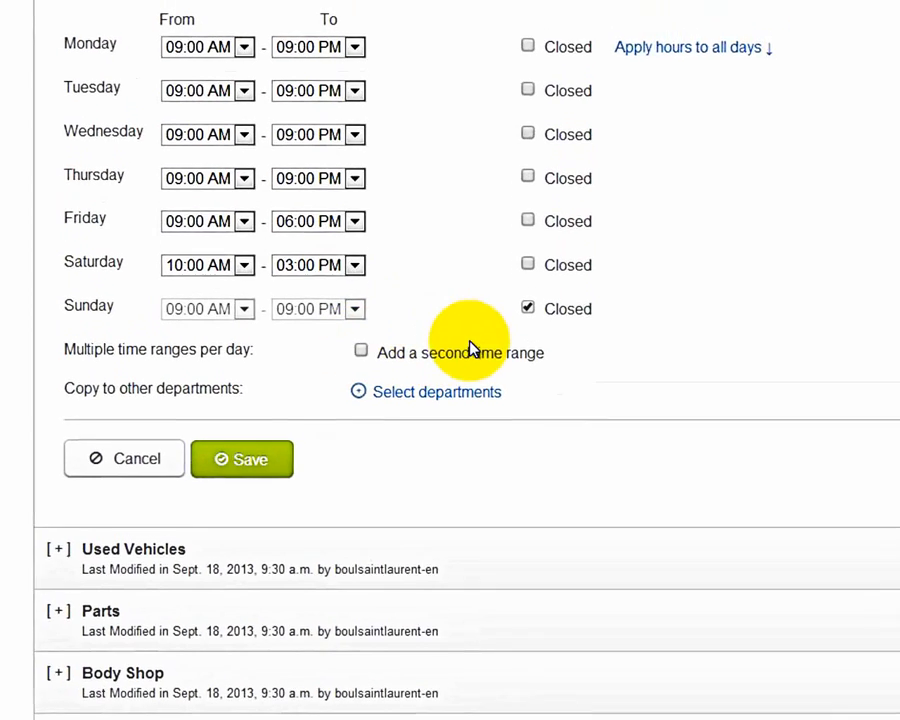
pyautogui.click(367, 419)
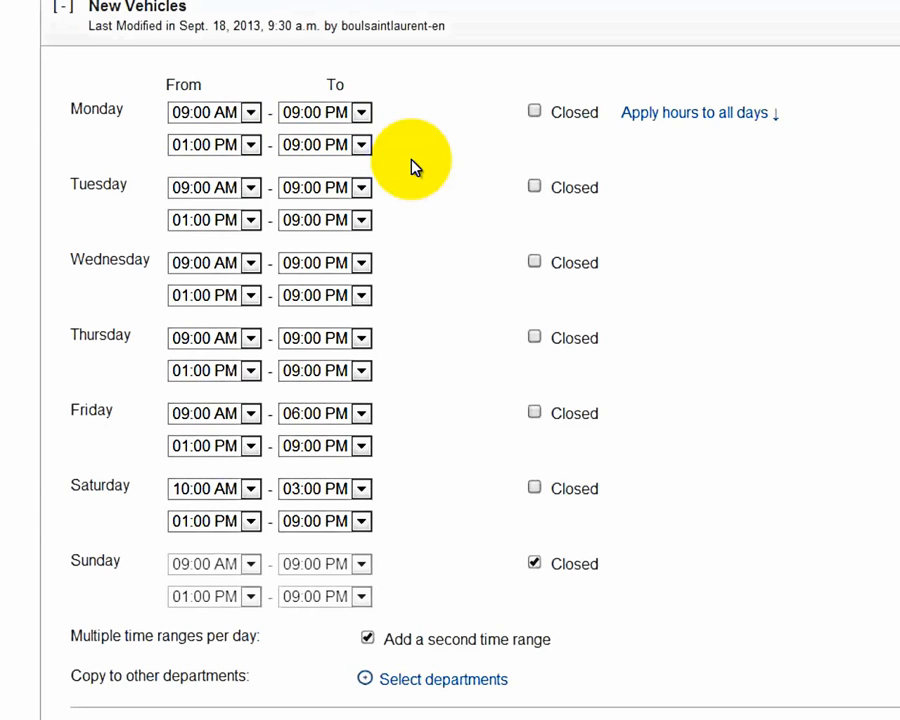
pyautogui.click(367, 640)
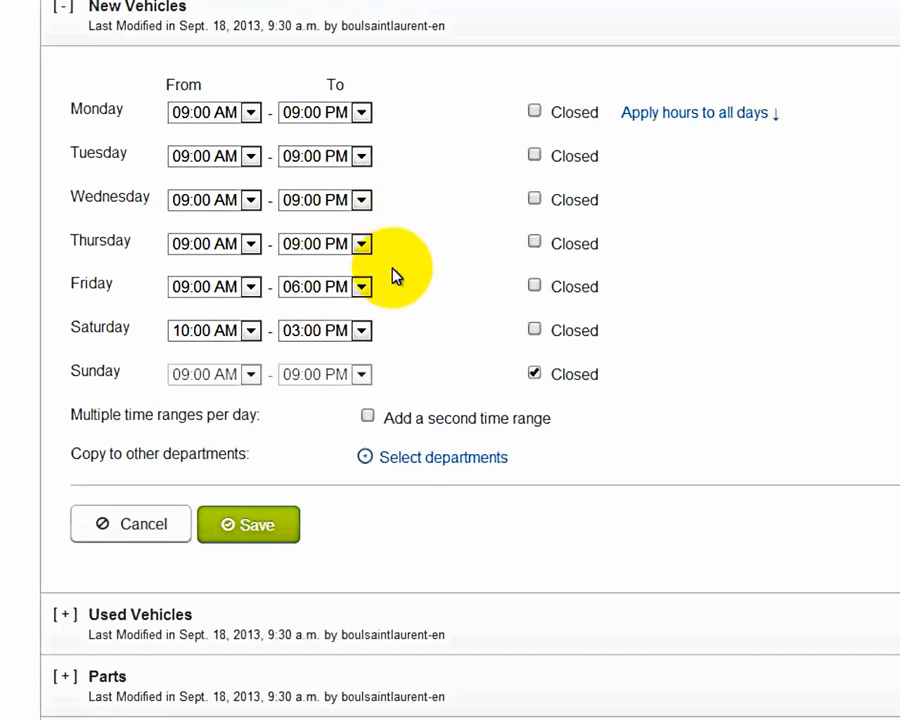
# Step: Copy the New Vehicles hours to the Used Vehicles department only and save the business hours
pyautogui.click(408, 462)
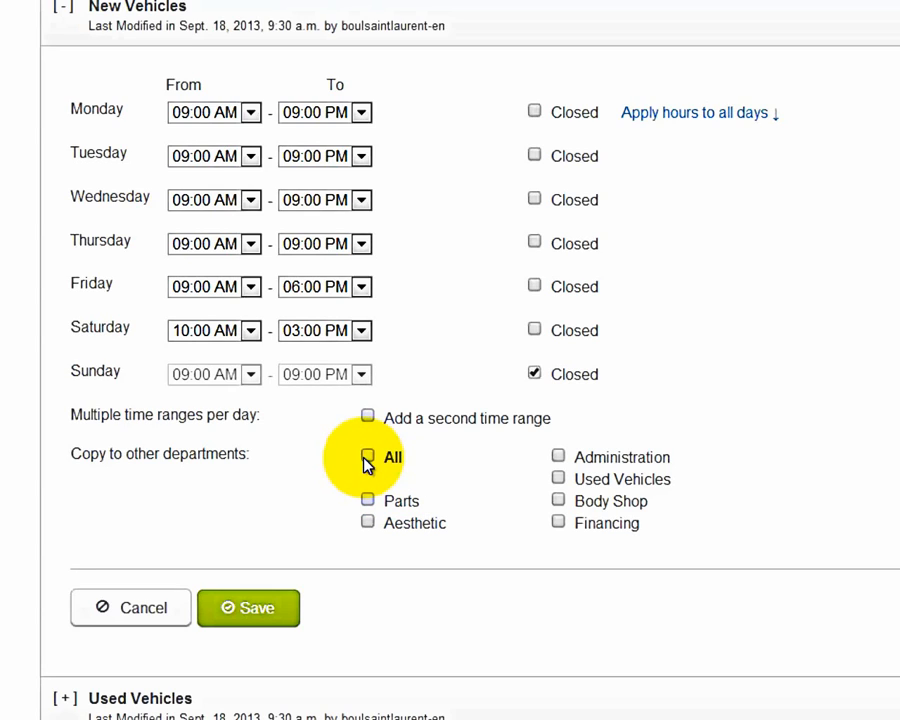
pyautogui.click(368, 458)
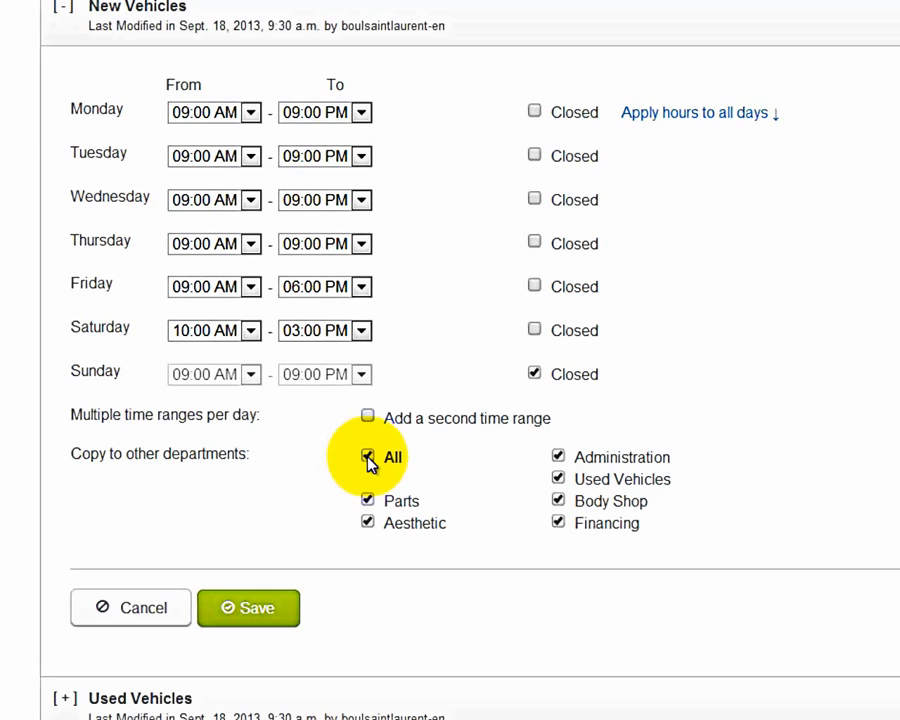
pyautogui.click(368, 458)
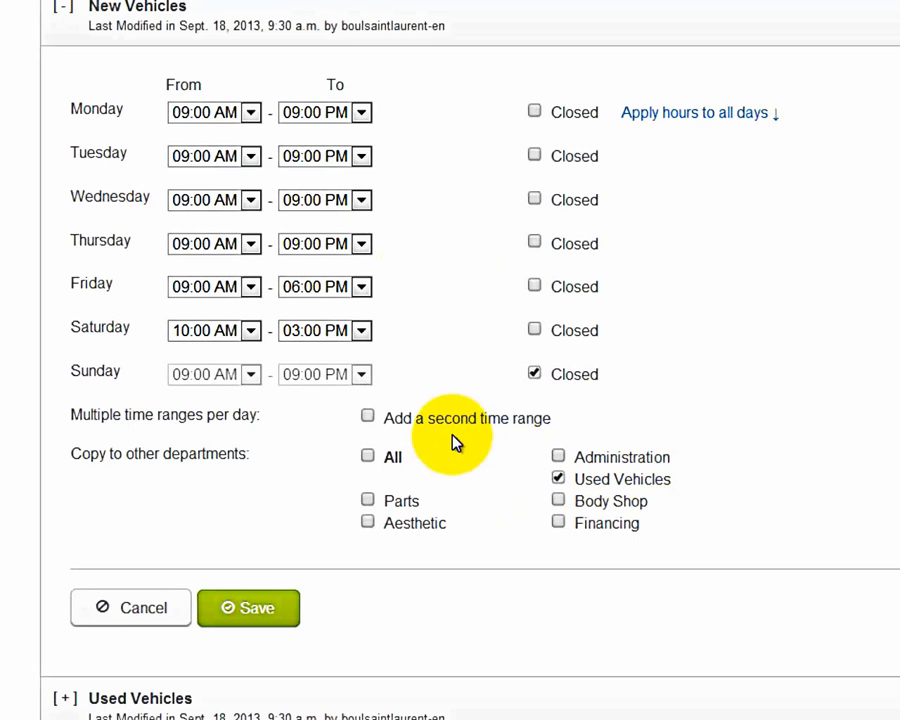
pyautogui.click(243, 610)
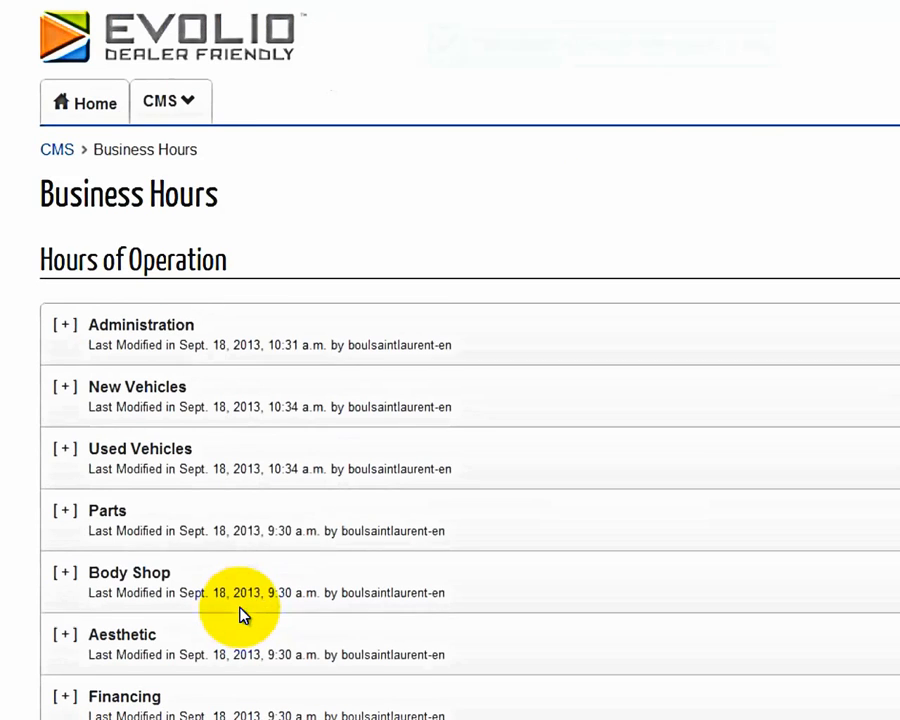
pyautogui.scroll(-2, 361, 347)
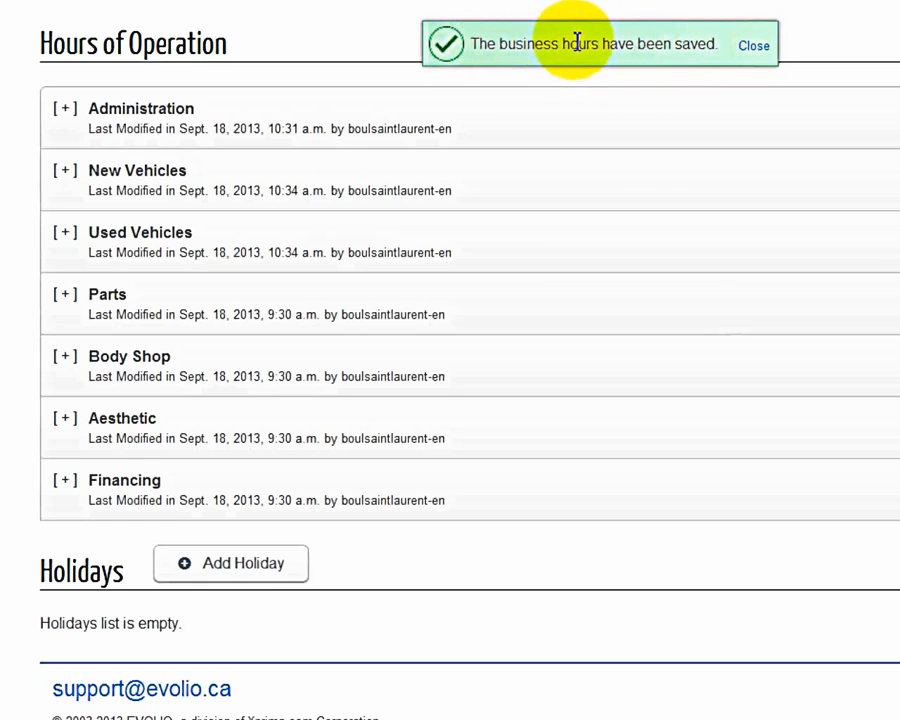
pyautogui.click(755, 46)
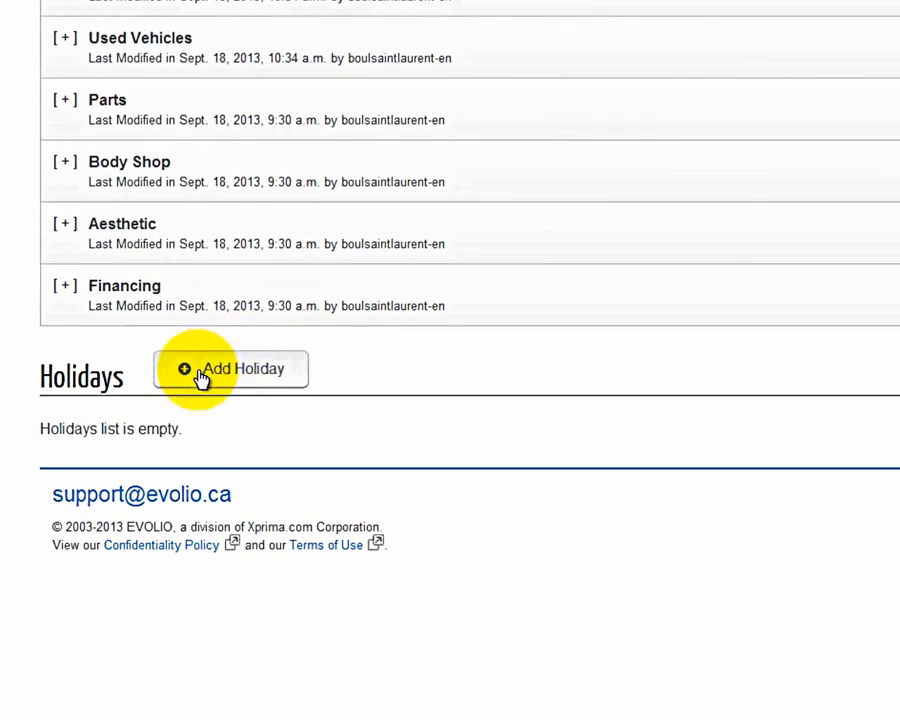
# Step: Start a new holiday entry marked Closed and apply it to all departments
pyautogui.click(232, 373)
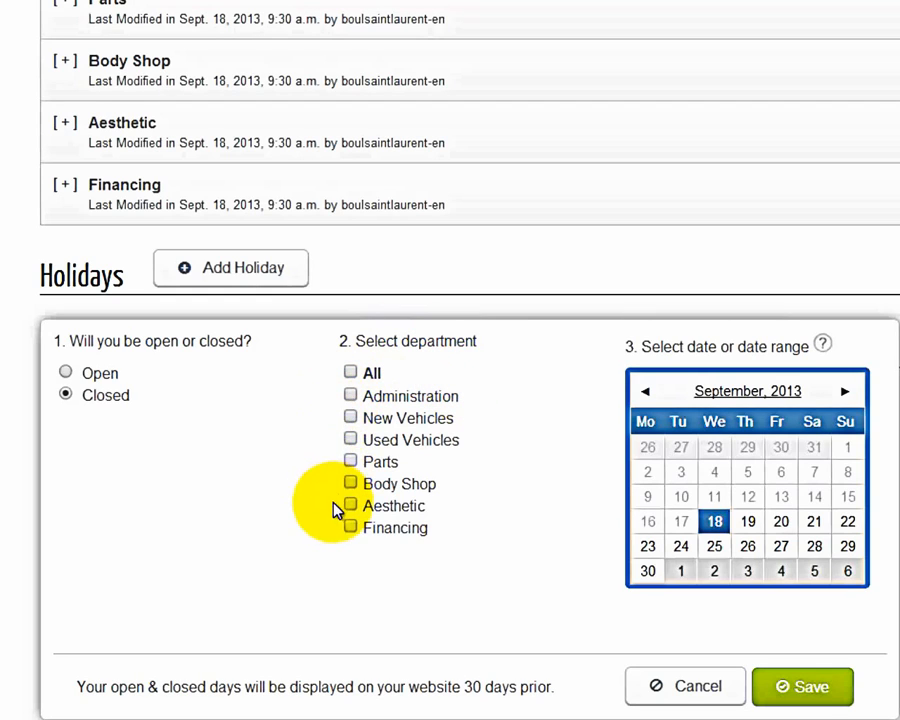
pyautogui.click(352, 373)
pyautogui.click(351, 418)
pyautogui.click(351, 440)
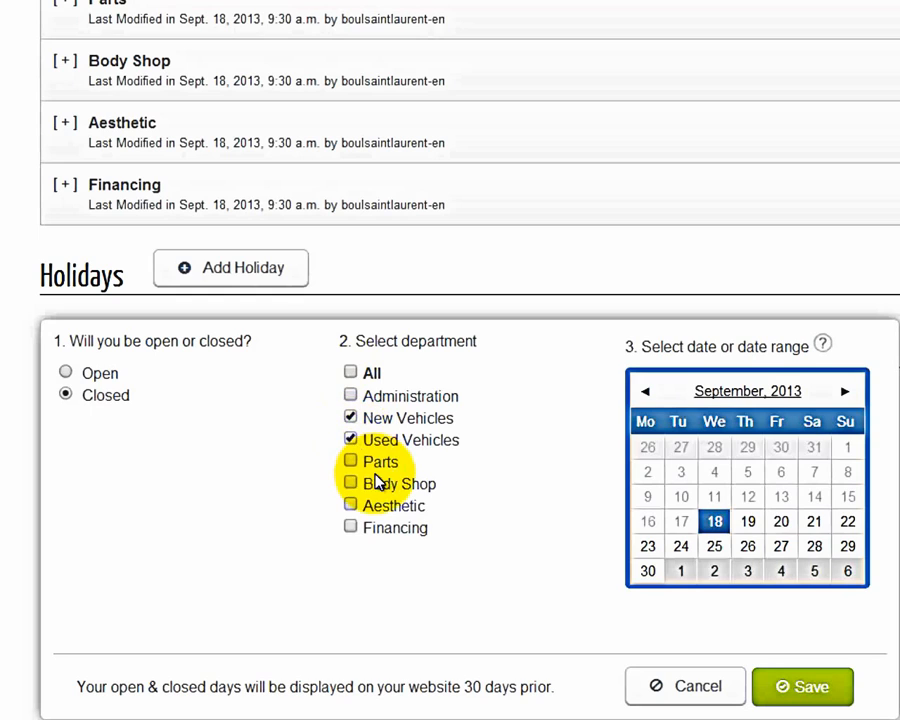
pyautogui.click(351, 374)
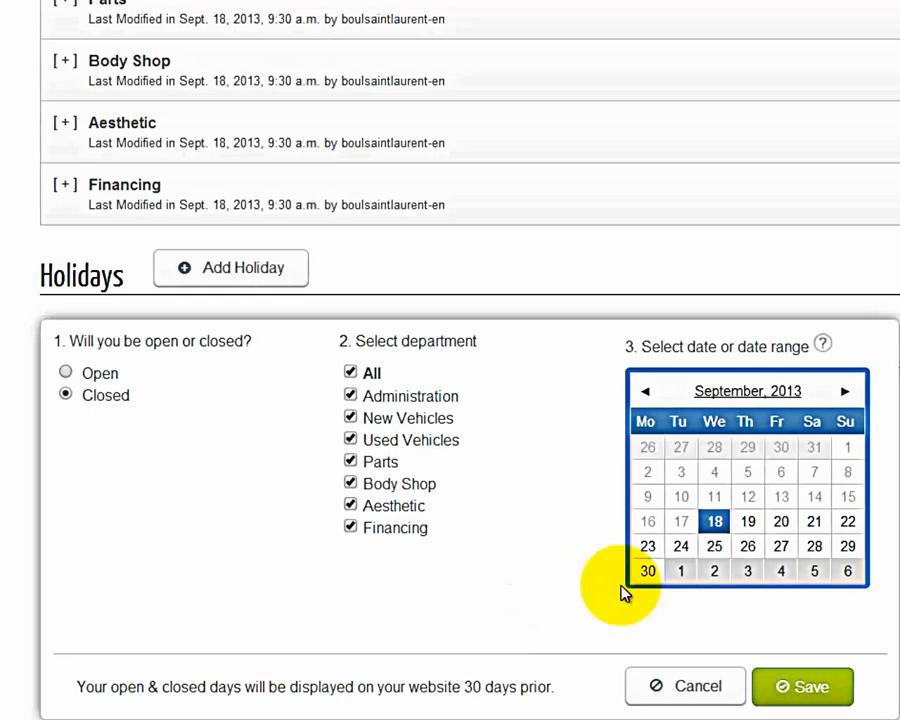
# Step: Select the date range October 1 to October 21, 2013 for the holiday closure
pyautogui.click(714, 528)
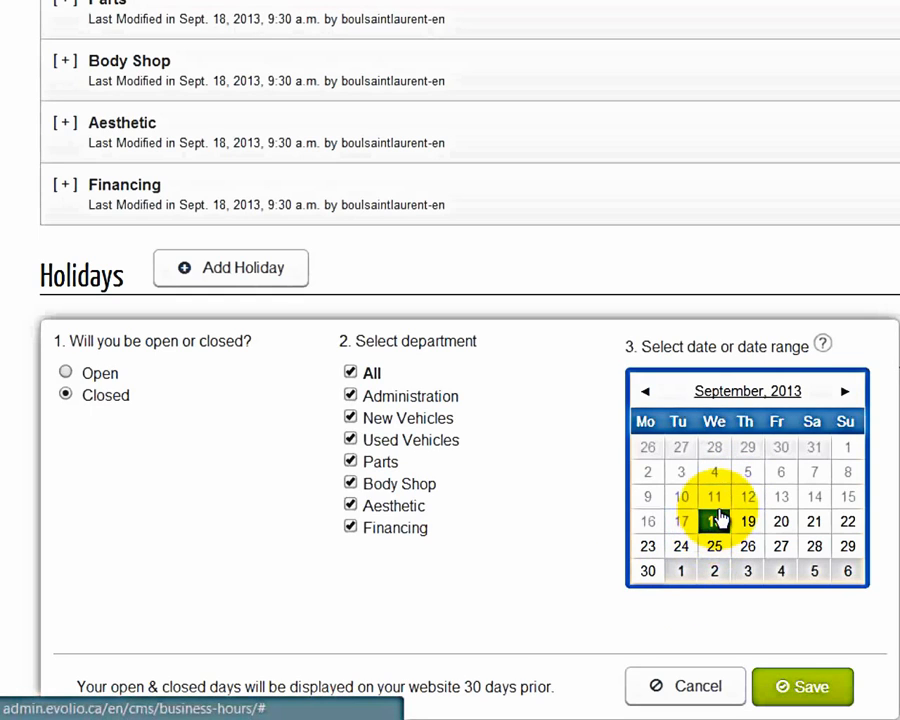
pyautogui.click(680, 572)
pyautogui.click(845, 392)
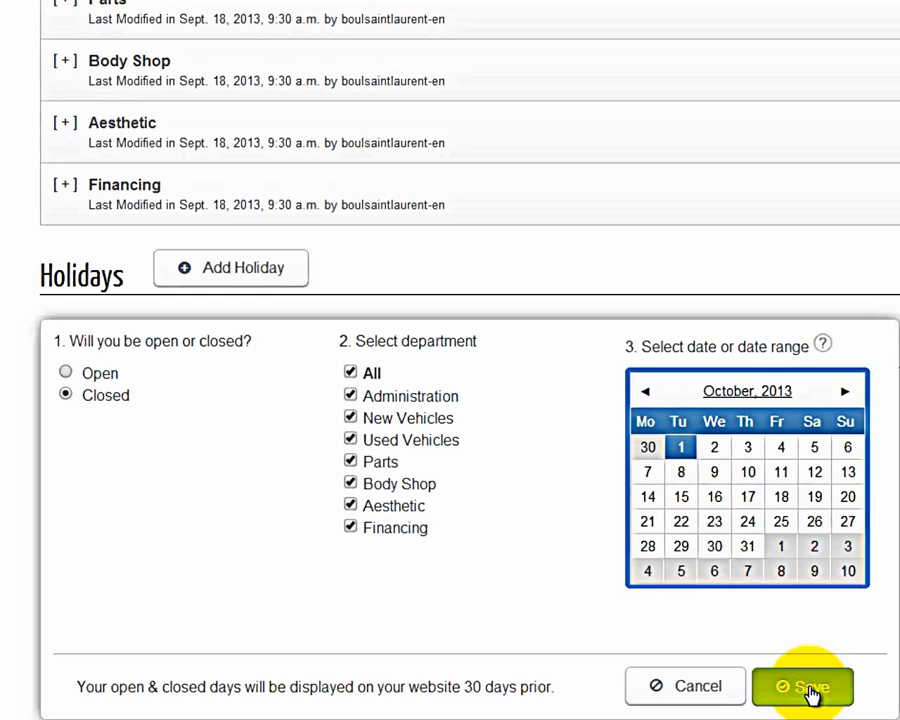
pyautogui.click(648, 522)
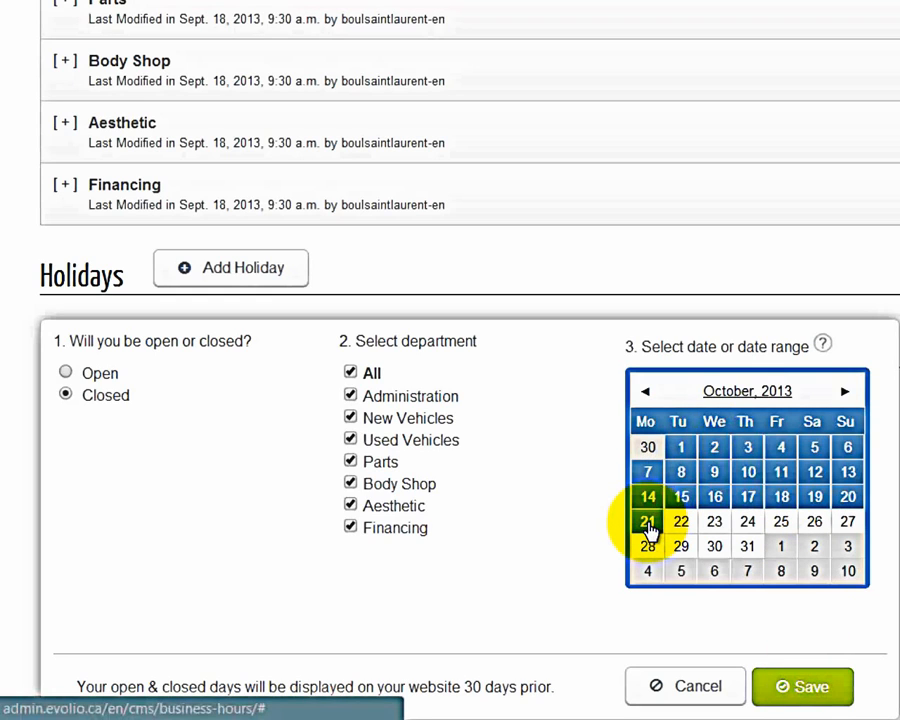
# Step: Try other date selections for the holiday closure, ending with the range September 30 to October 4, 2013
pyautogui.click(648, 524)
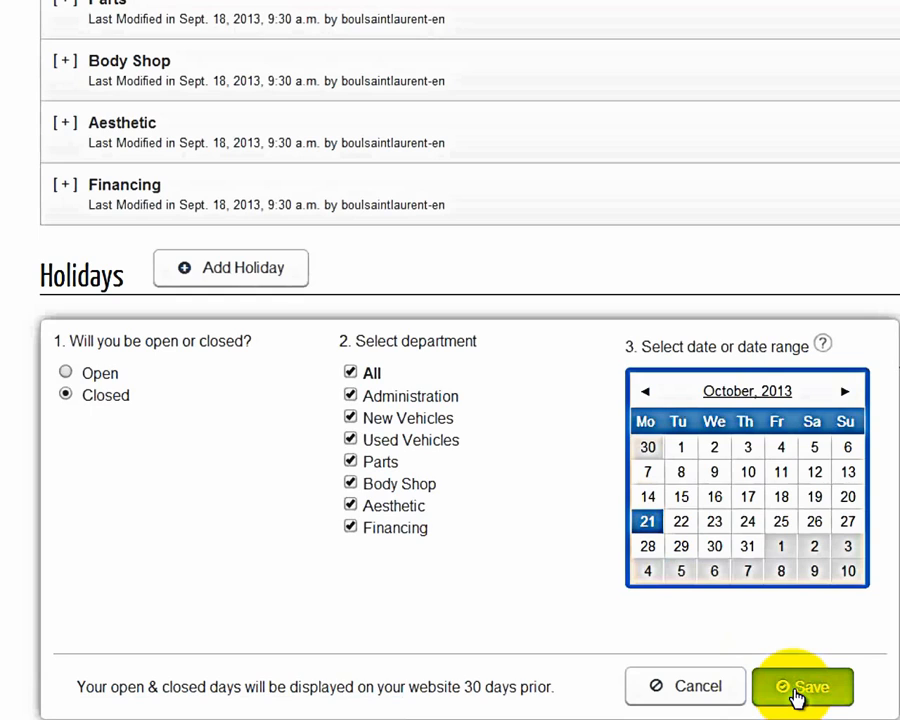
pyautogui.click(651, 456)
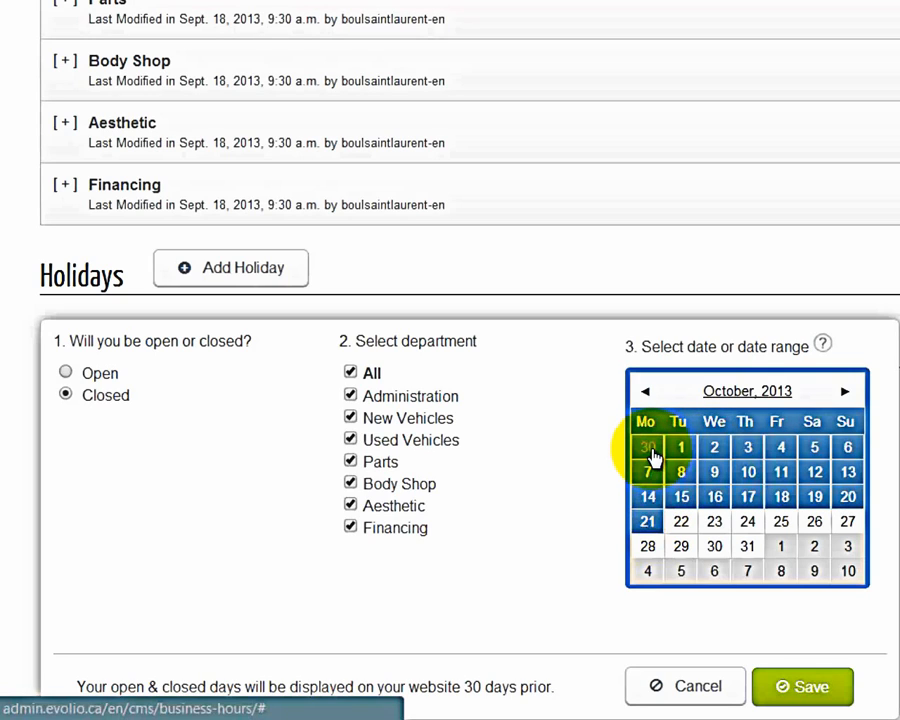
pyautogui.click(651, 456)
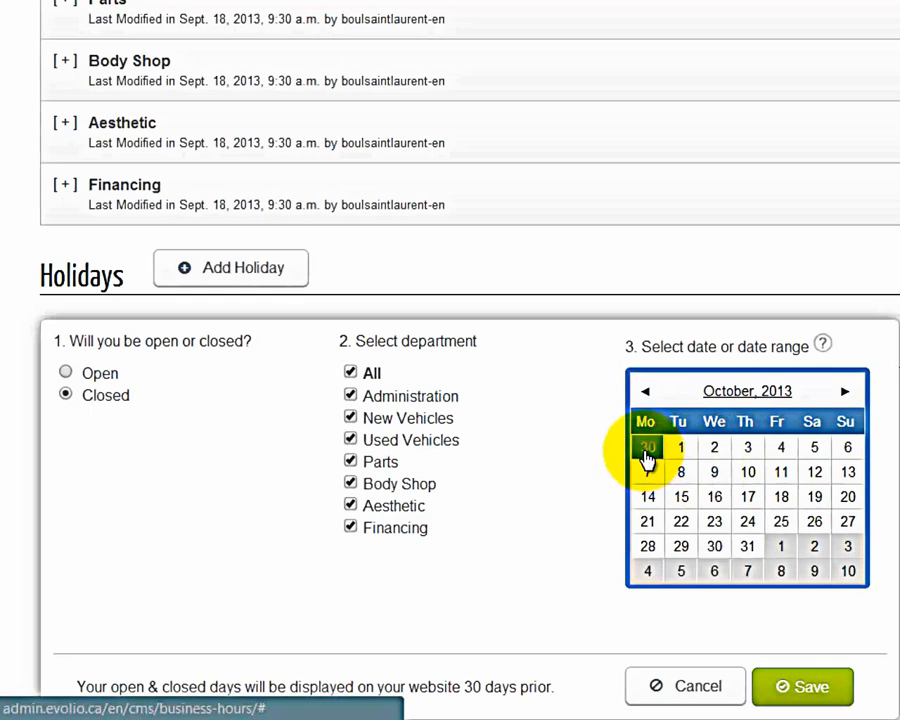
pyautogui.click(783, 452)
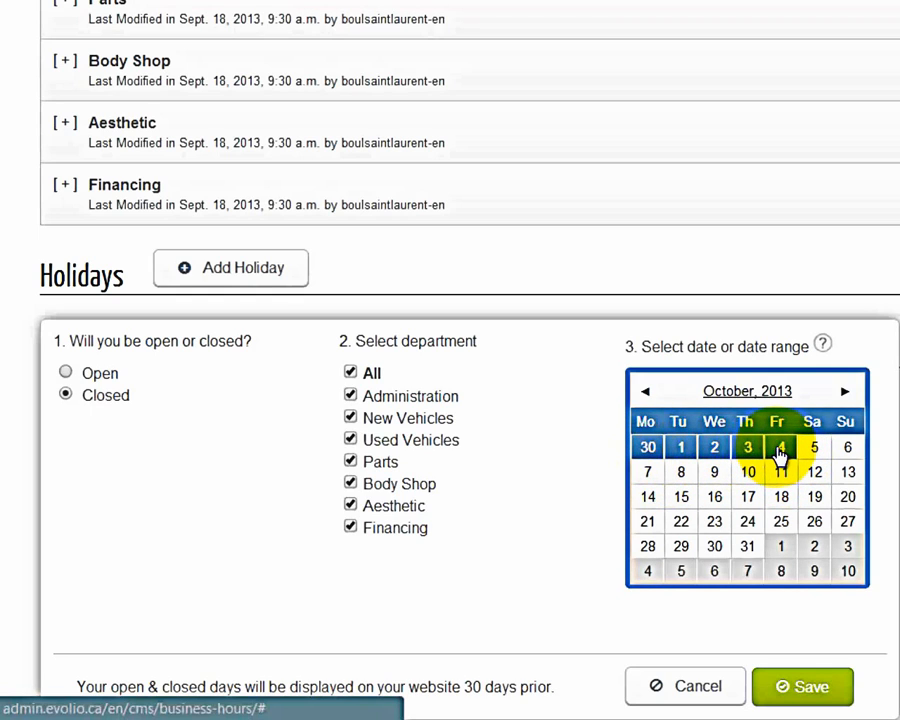
# Step: Set the holiday closure to the single day September 30, 2013 and save it for all departments
pyautogui.click(648, 450)
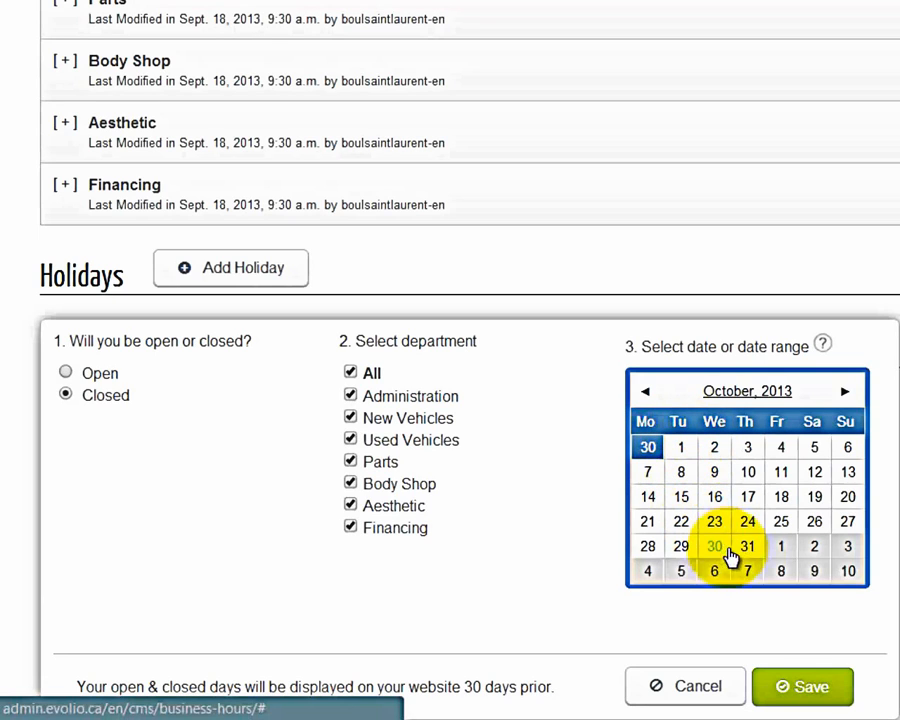
pyautogui.click(814, 692)
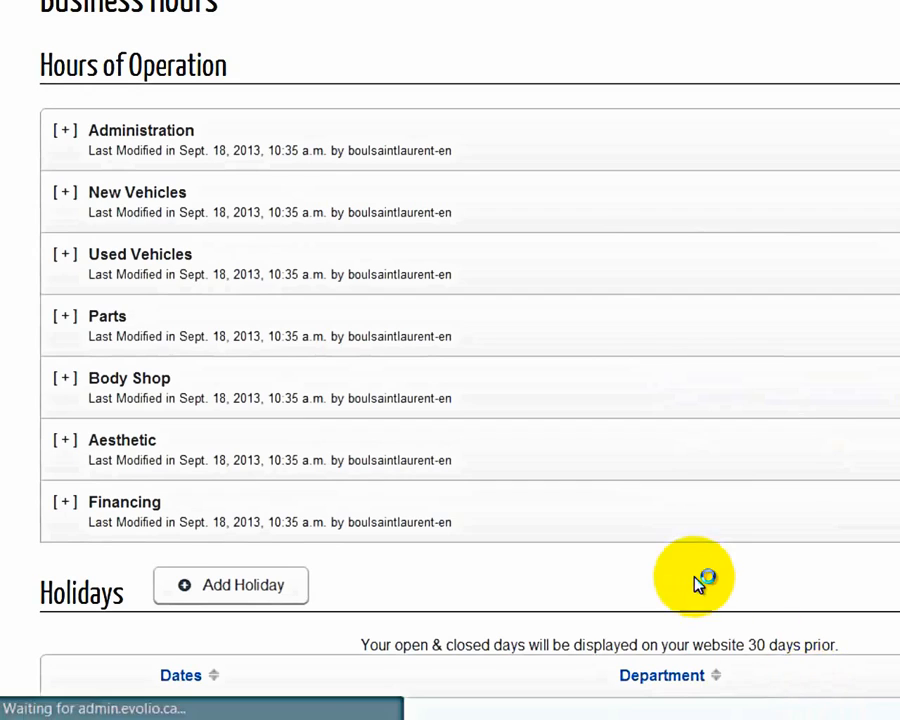
pyautogui.scroll(-3, 696, 580)
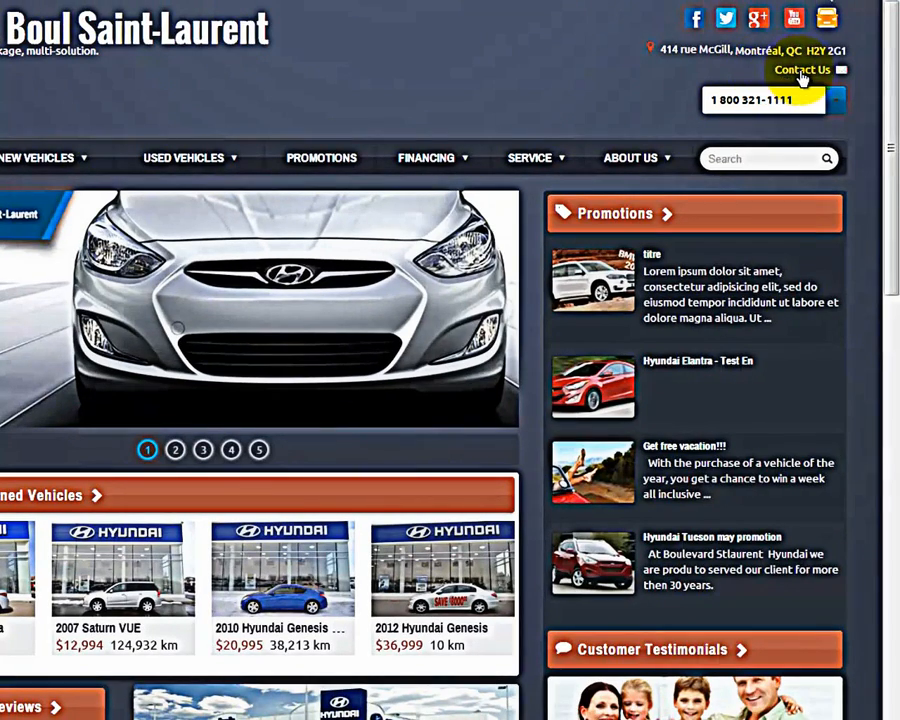
# Step: Open the Contact Us page of the dealership website and check each department's hours and holiday closure date
pyautogui.click(802, 72)
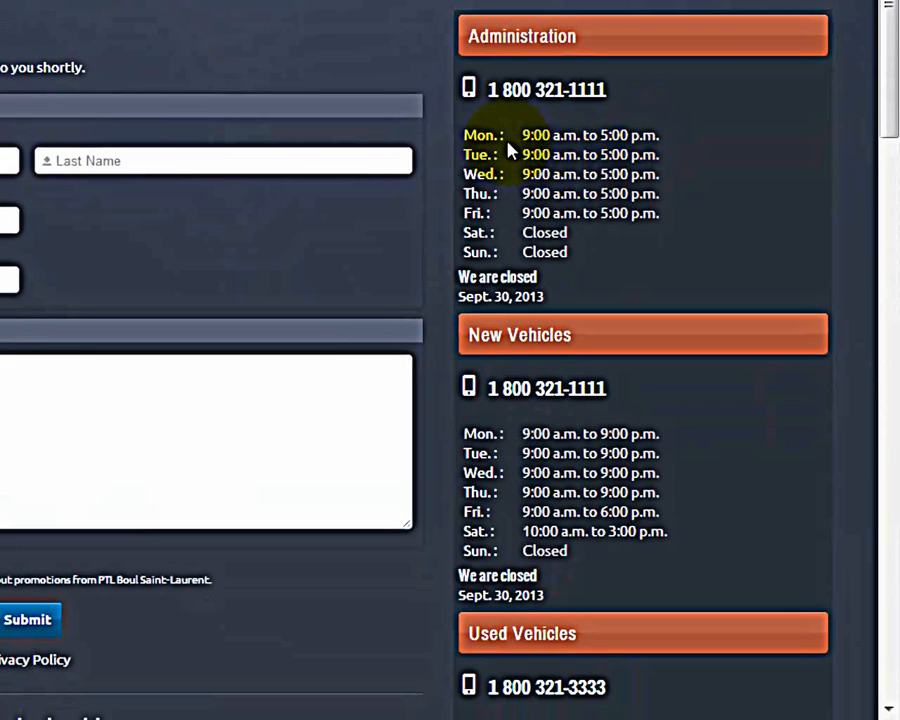
pyautogui.scroll(-3, 645, 233)
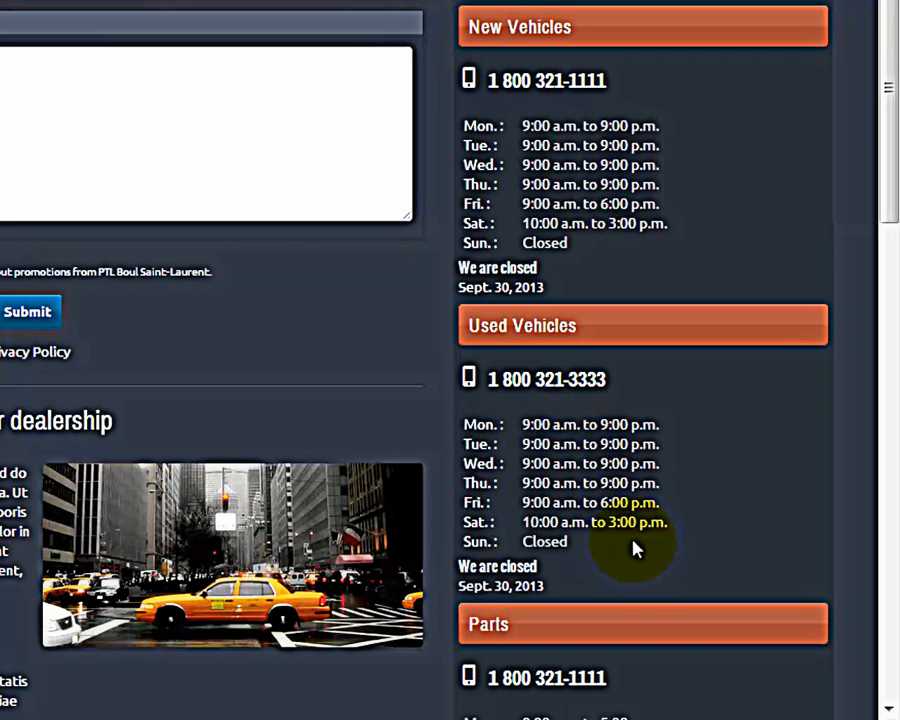
pyautogui.moveTo(460, 290); pyautogui.dragTo(548, 291)
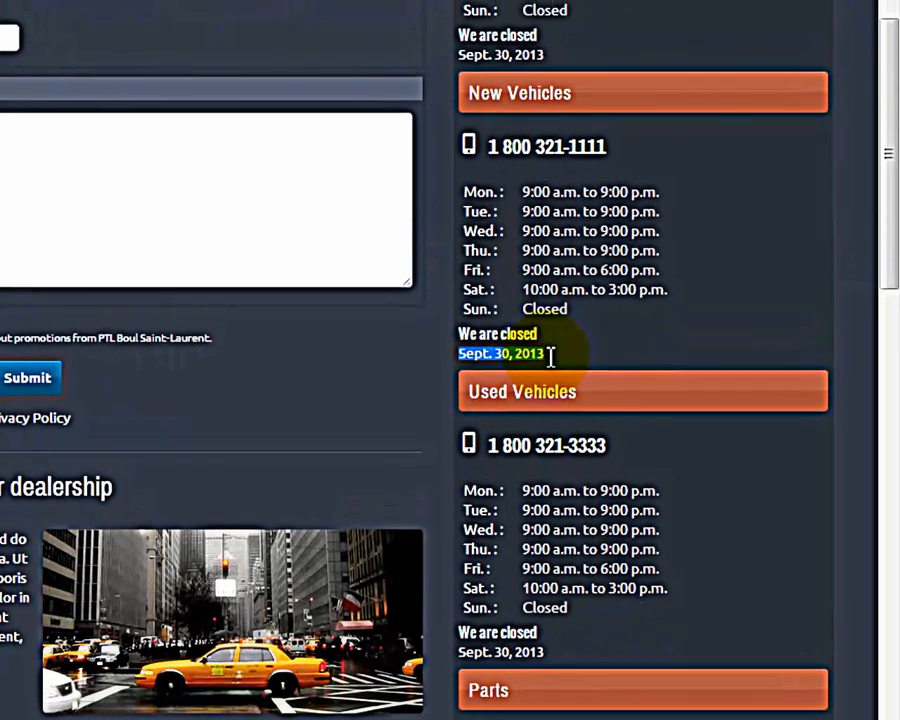
pyautogui.moveTo(468, 87); pyautogui.dragTo(546, 88)
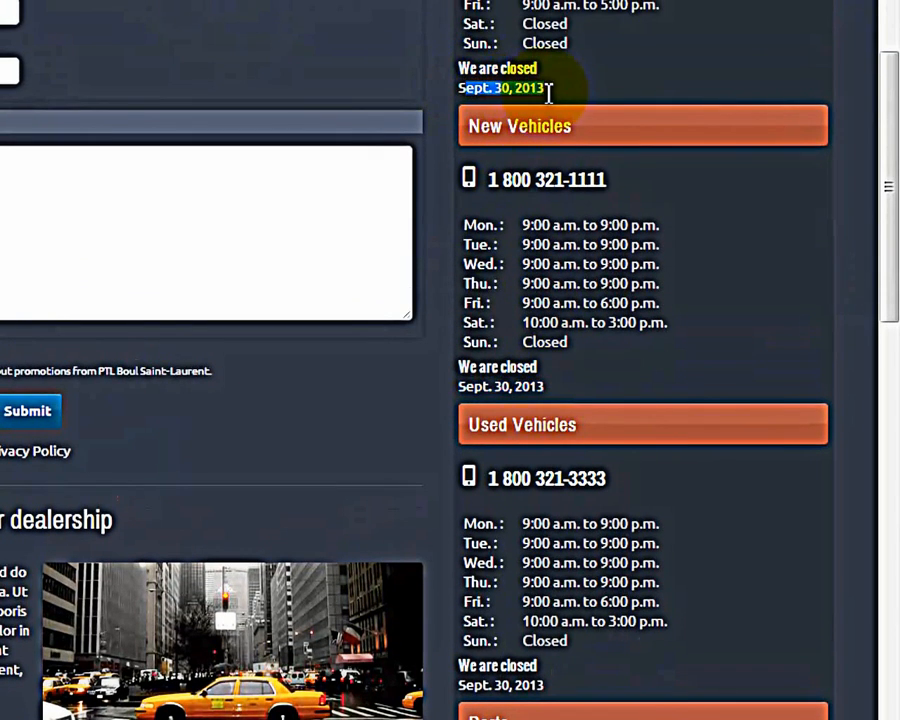